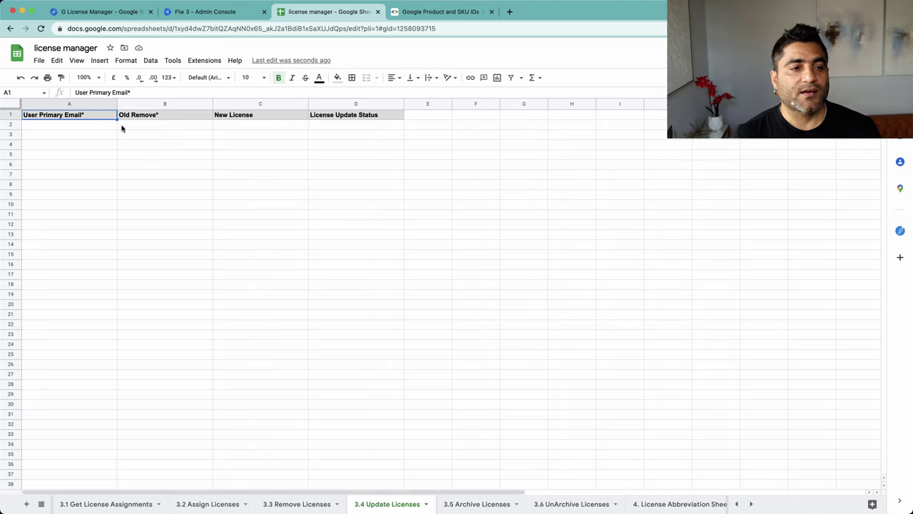
Append an asterisk to the C1 header so it reads 'New License*'.
left_click(66, 105)
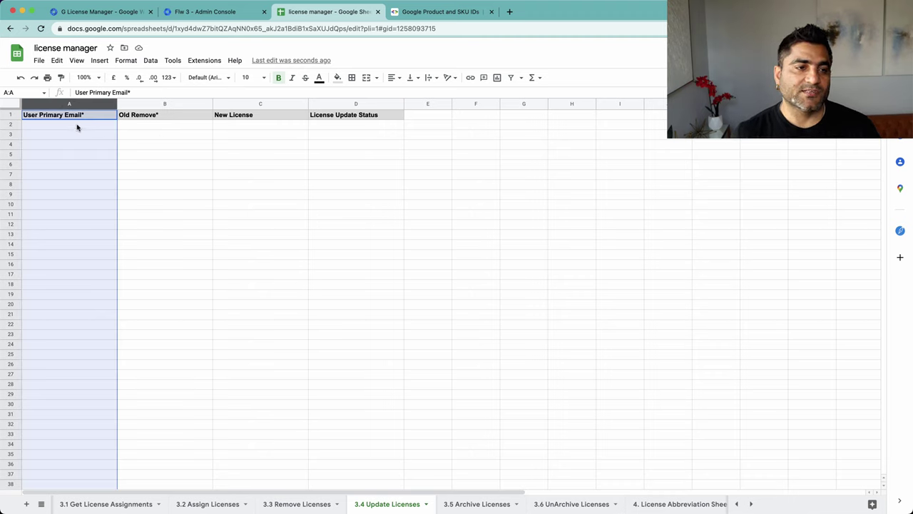
left_click(143, 105)
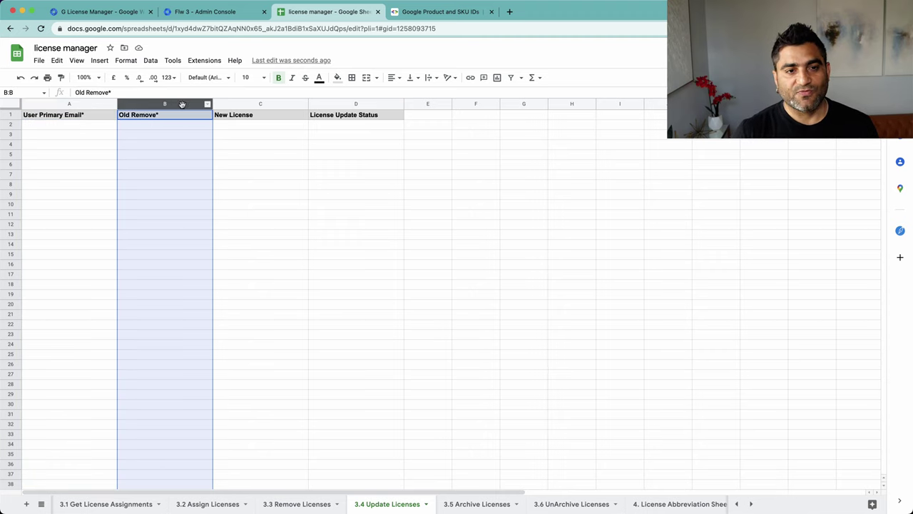
left_click(238, 104)
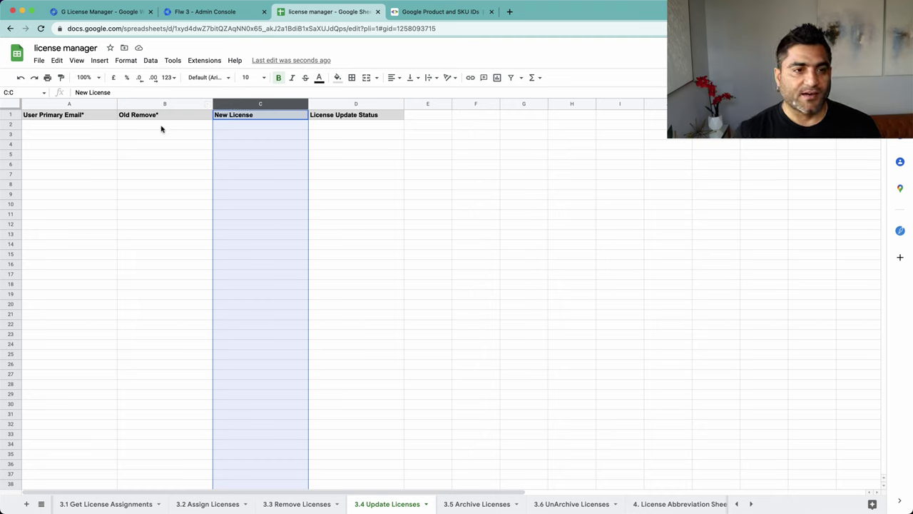
left_click(159, 126)
left_click(157, 116)
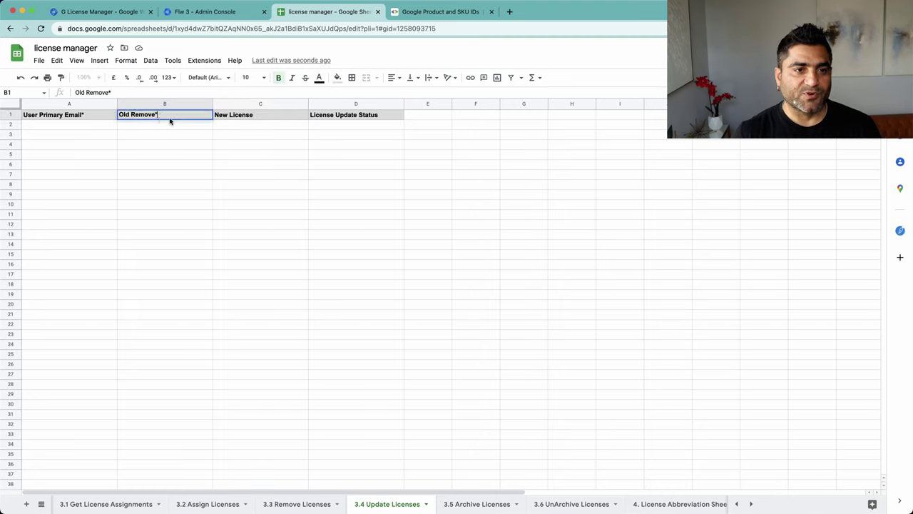
left_click(255, 119)
double_click(262, 115)
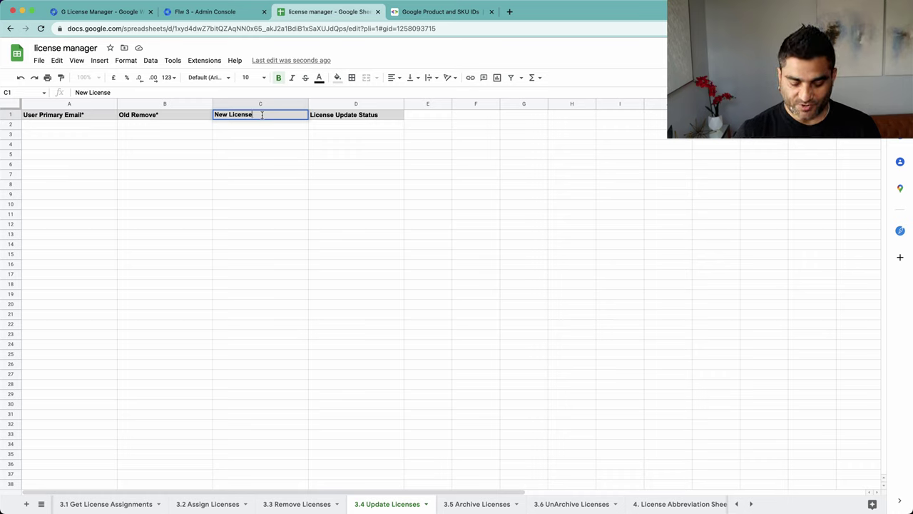
type("*")
key("Return")
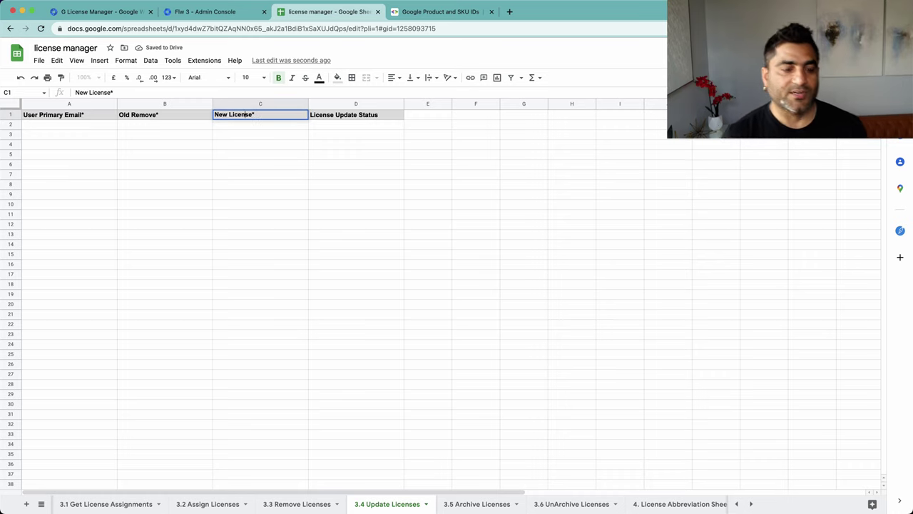
key("Tab")
left_click(164, 124)
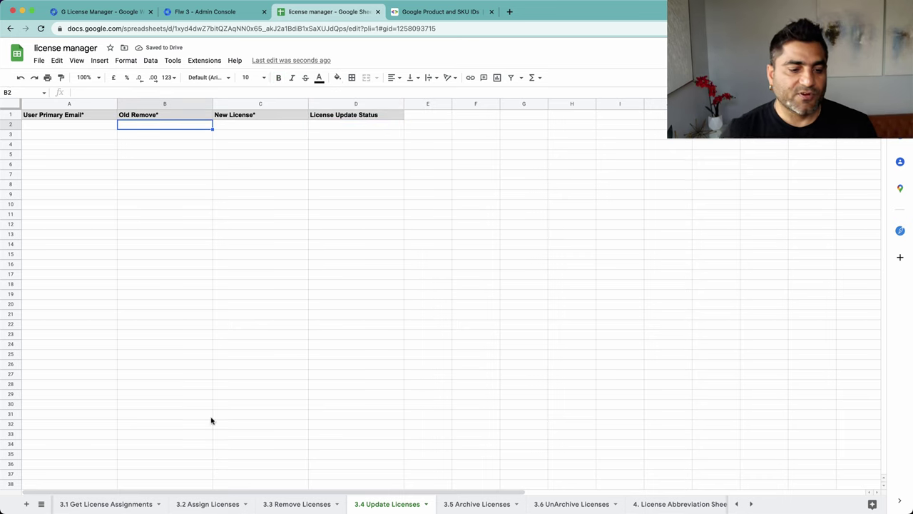
Copy the row 10 Frontline user's email from 3.1 Get License Assignments into A2 of 3.4 Update Licenses.
left_click(120, 507)
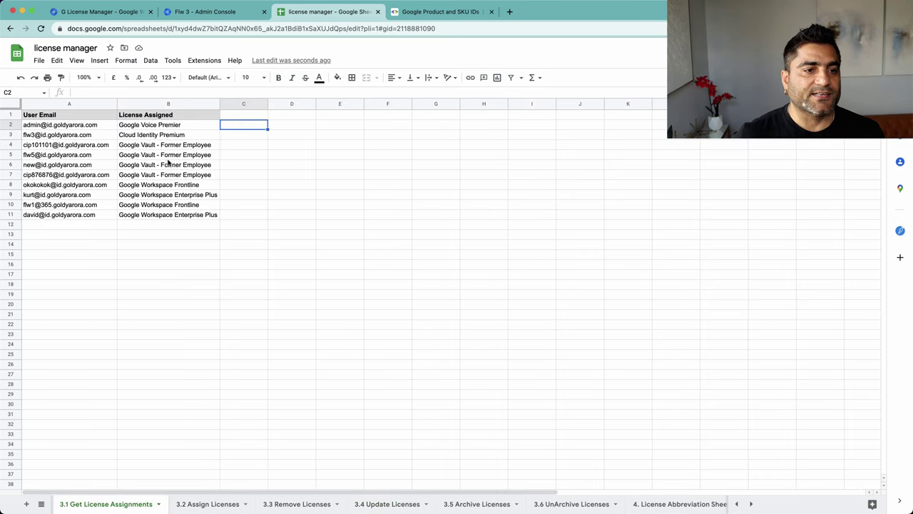
left_click(191, 197)
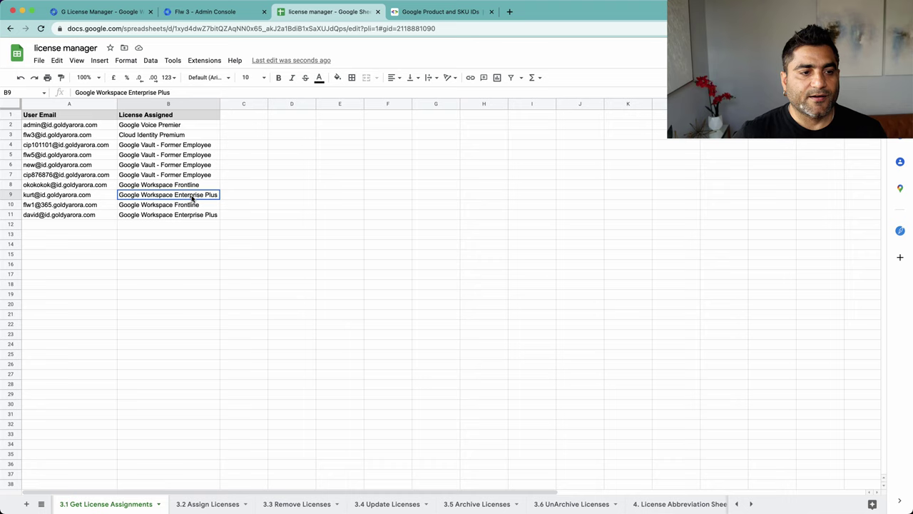
key("Down")
key("Down")
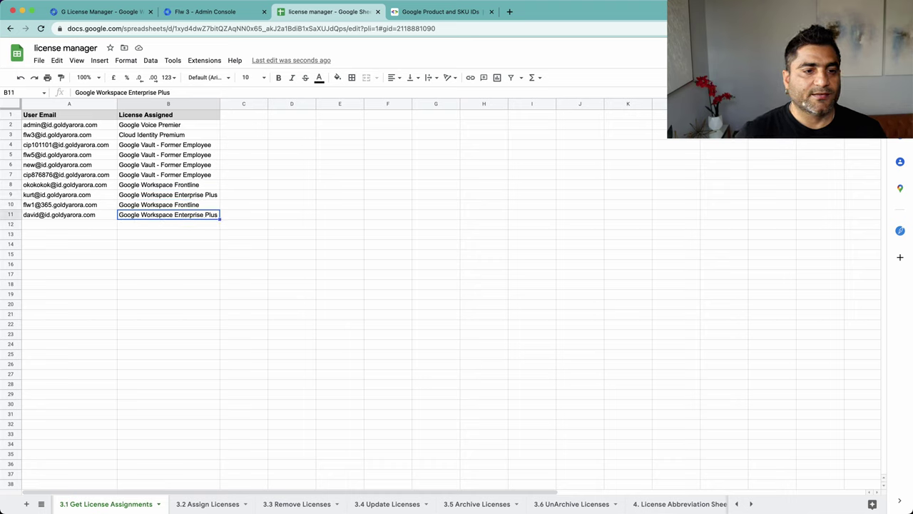
key("Left")
key("Up")
key("Right")
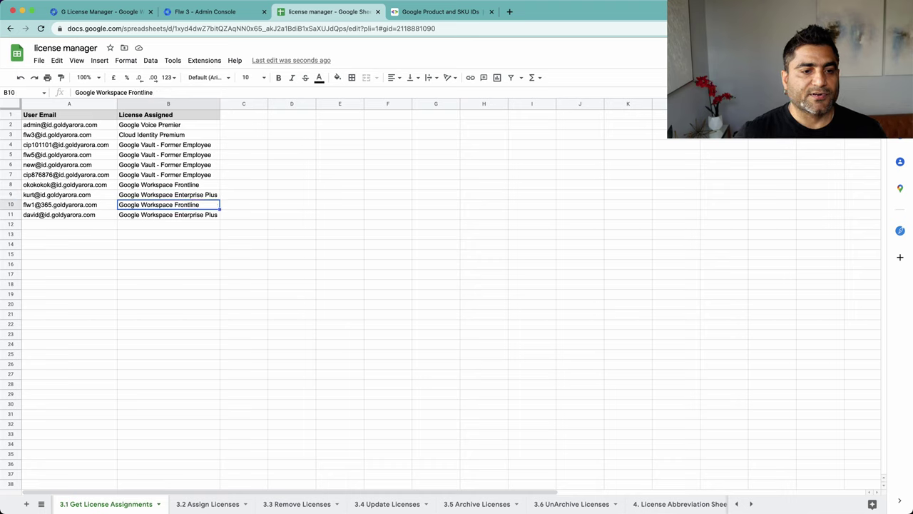
left_click(69, 204)
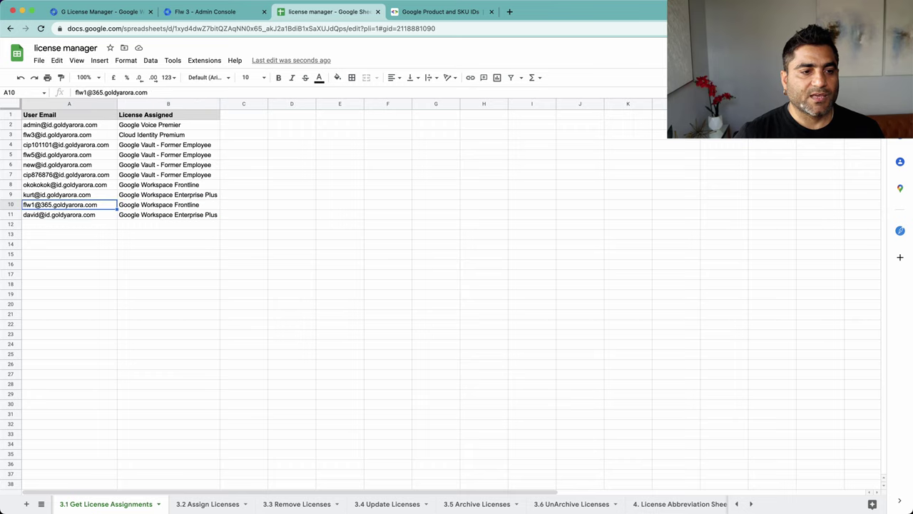
key("super+c")
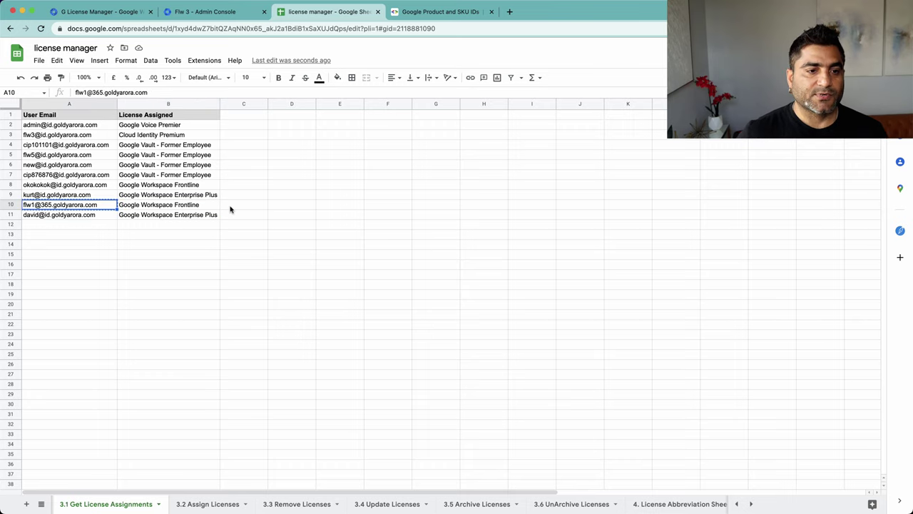
left_click(387, 504)
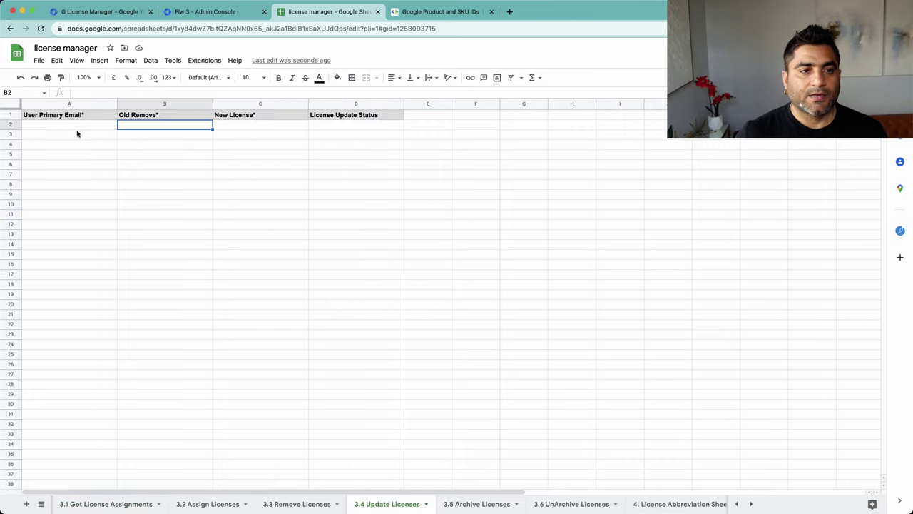
left_click(69, 125)
key("super+v")
key("Tab")
Copy the row 8 Frontline user's email into A3 of 3.4 Update Licenses.
left_click(112, 505)
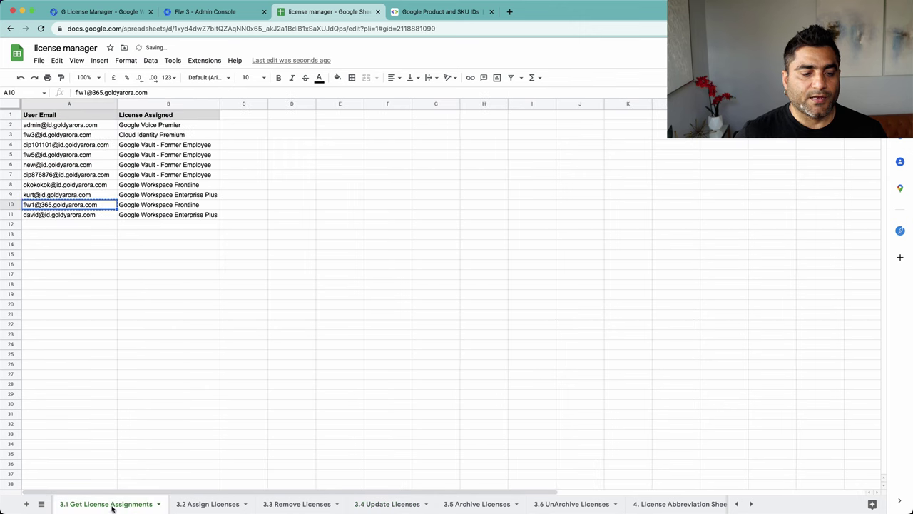
left_click(166, 184)
key("Left")
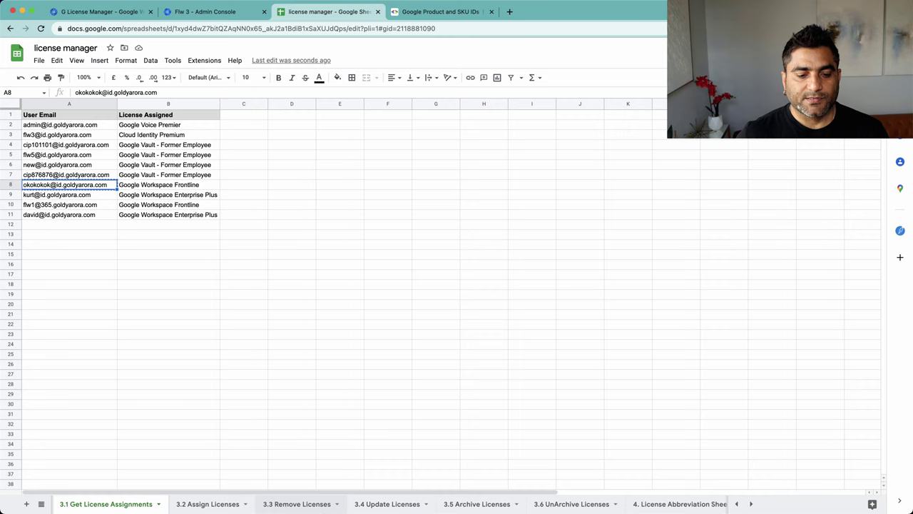
left_click(386, 503)
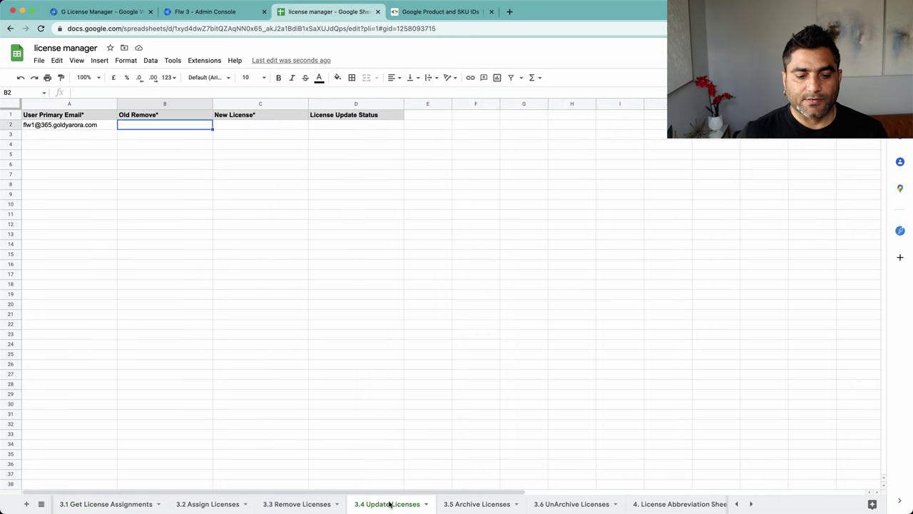
left_click(88, 135)
key("ctrl+v")
left_click(78, 125)
Search the Admin console for the A2 user's email and open their Licences list.
left_click(205, 12)
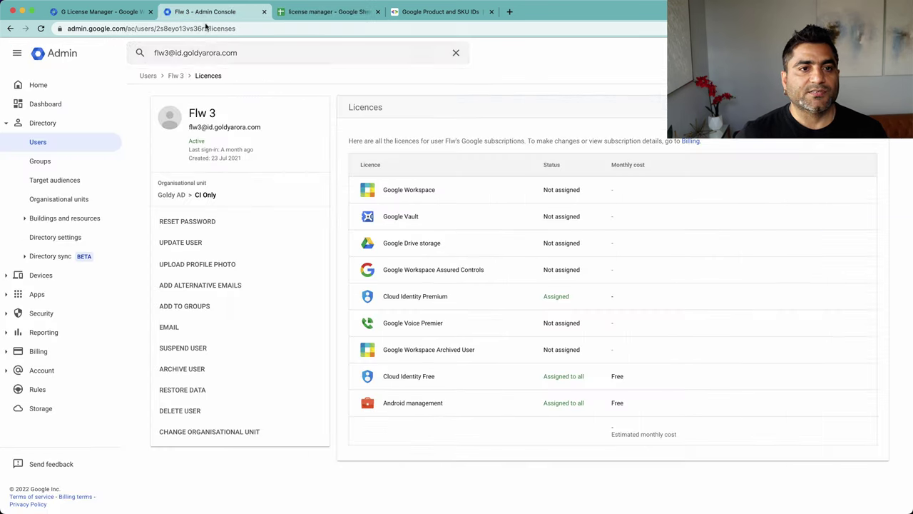
left_click(211, 48)
key("ctrl+v")
key("ctrl+a")
key("ctrl+v")
key("Return")
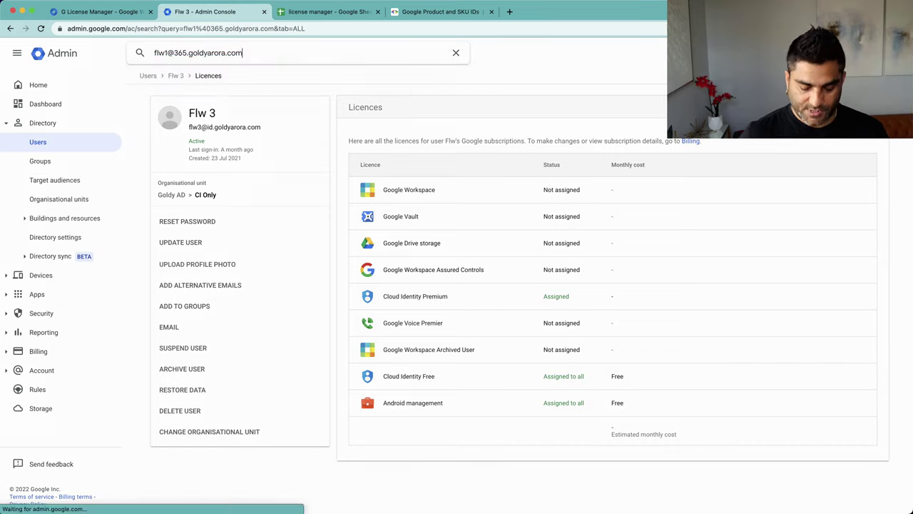
left_click(288, 157)
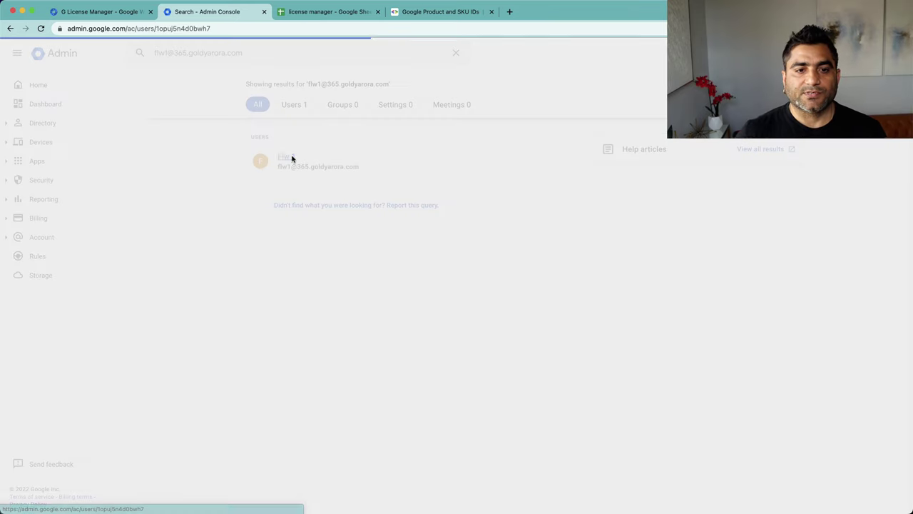
scroll(406, 333, "down", 5)
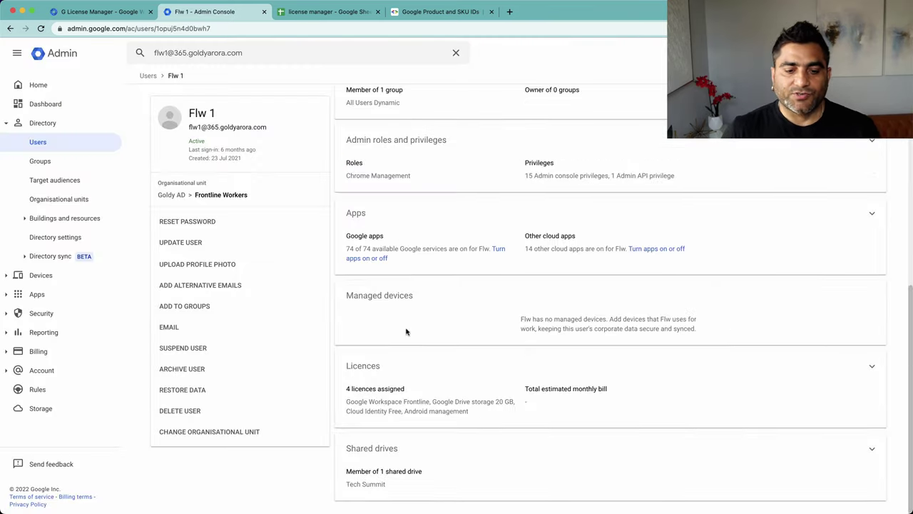
left_click(412, 384)
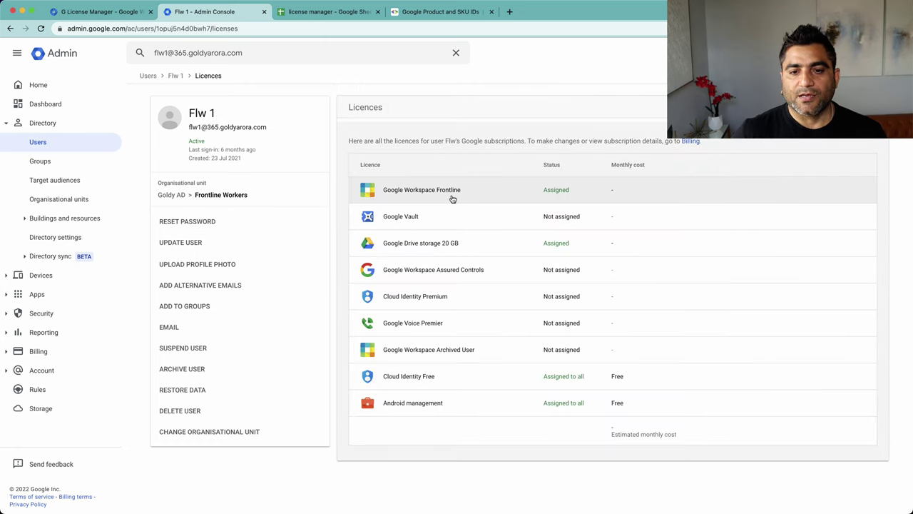
Enter flw as the old licence in B2 and B3 under Old Remove.
left_click(328, 12)
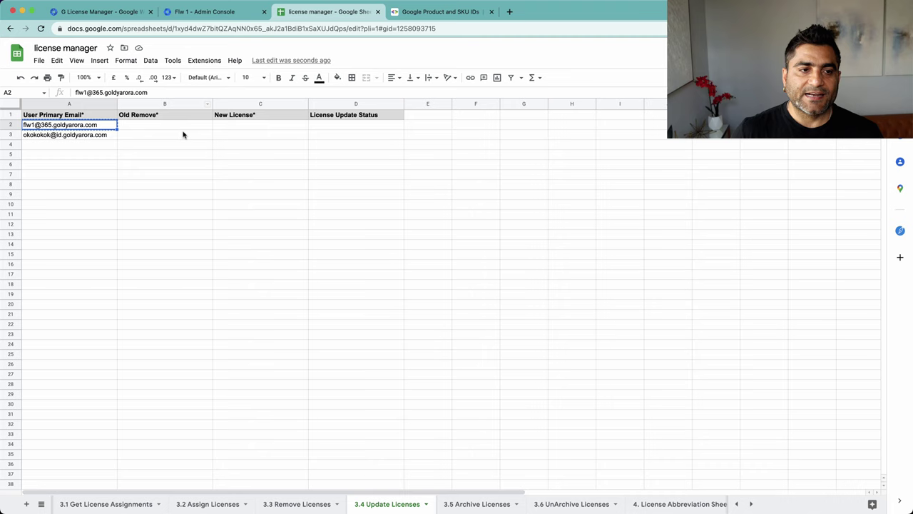
key("Right")
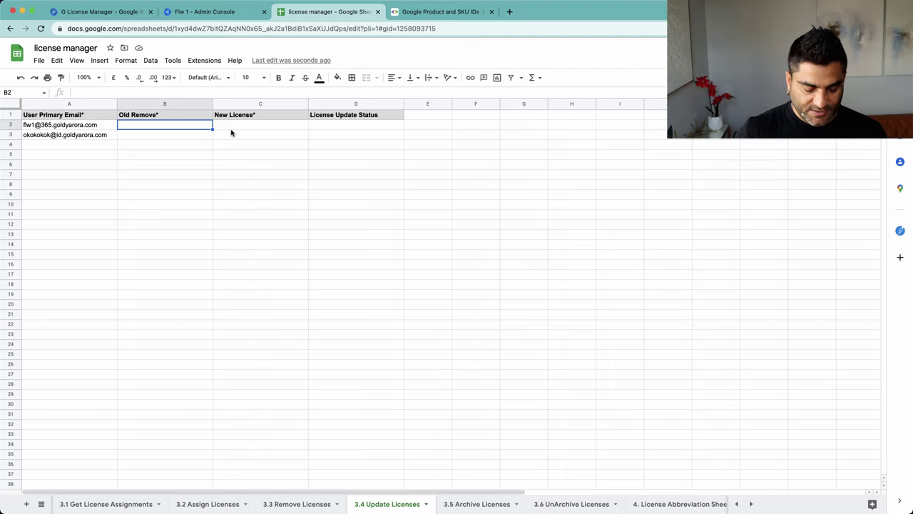
type("flow")
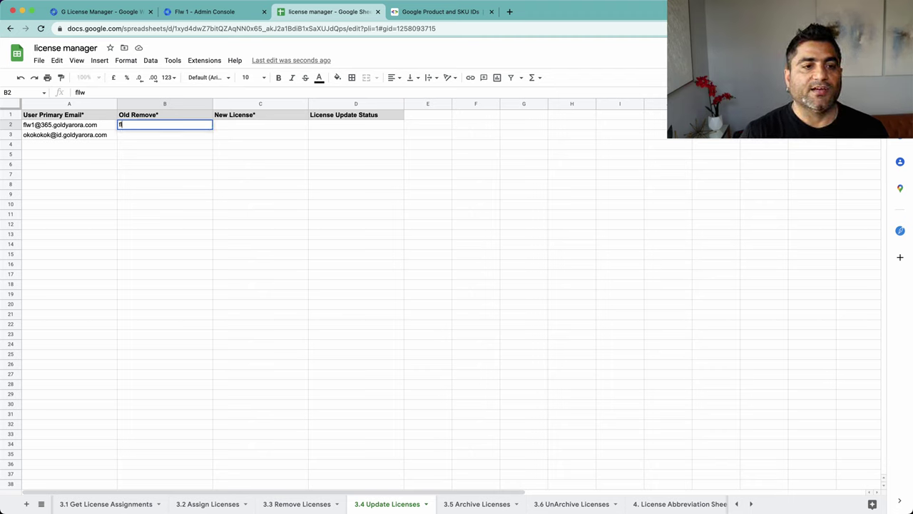
key("Return")
type("flow")
key("BackSpace")
key("BackSpace")
type("w")
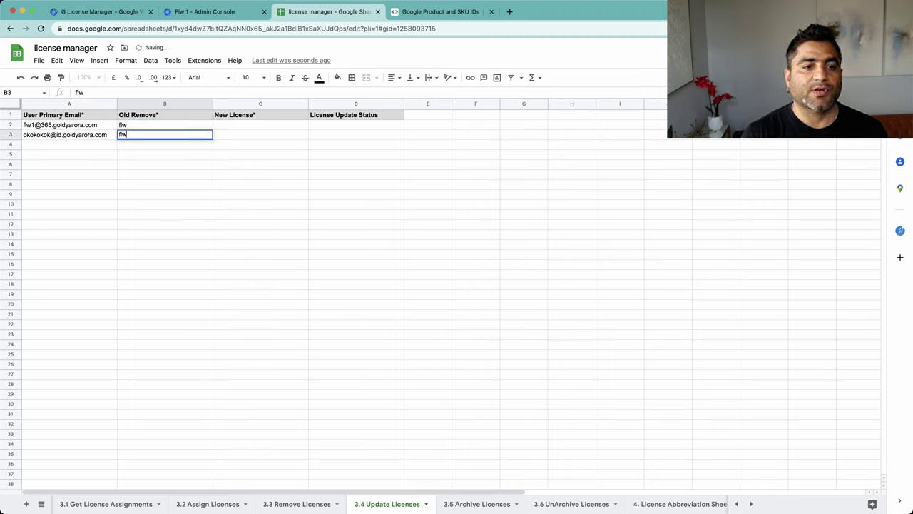
Enter eplus in C2 and C3, select B2:C3, and check the SKU ID reference.
left_click(260, 124)
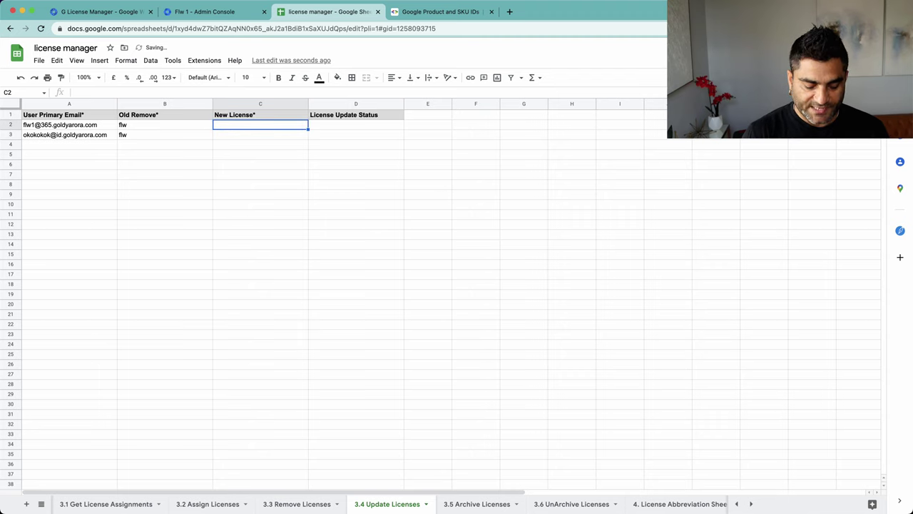
type("eplus")
key("Return")
type("e")
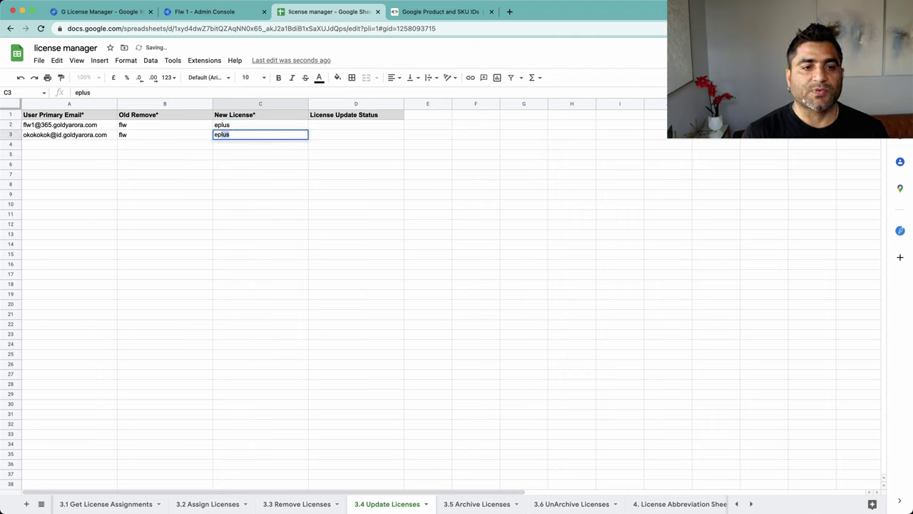
key("Return")
left_click(261, 134)
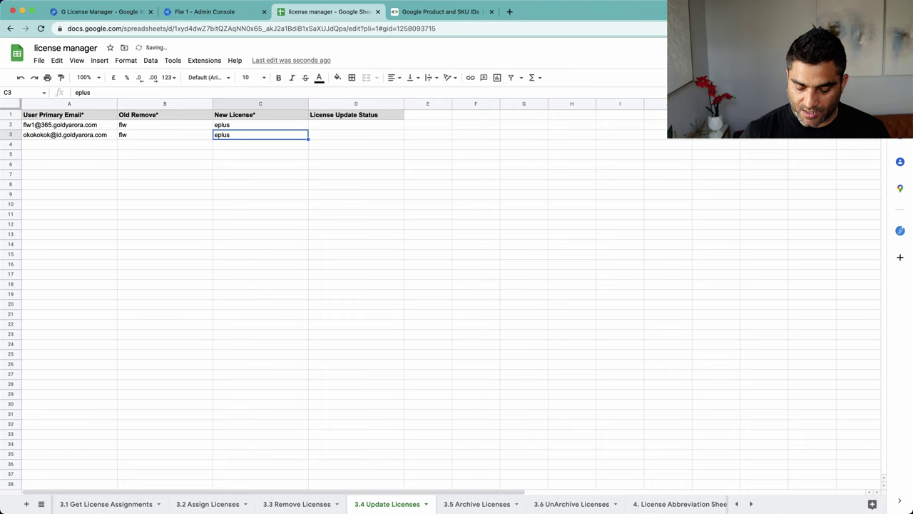
left_click(164, 134)
left_click_drag(165, 124, 260, 134)
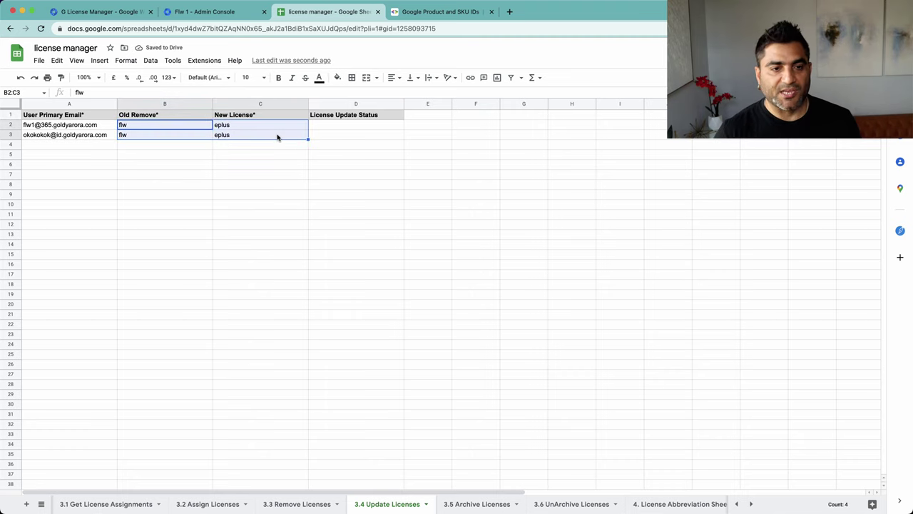
left_click(434, 12)
left_click(398, 181)
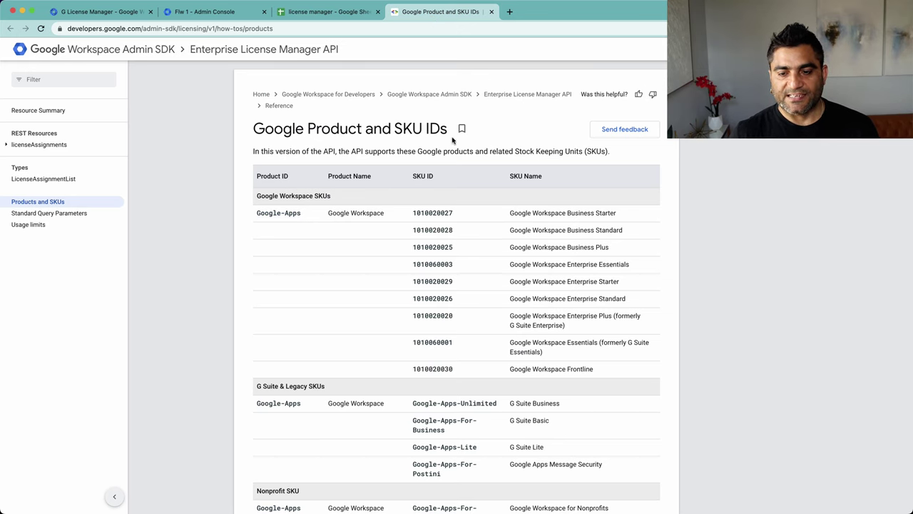
left_click(332, 12)
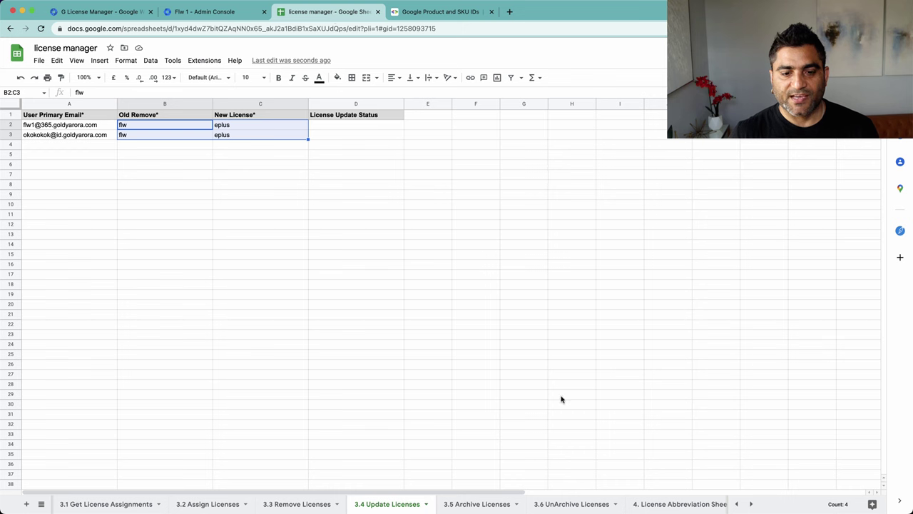
left_click(655, 507)
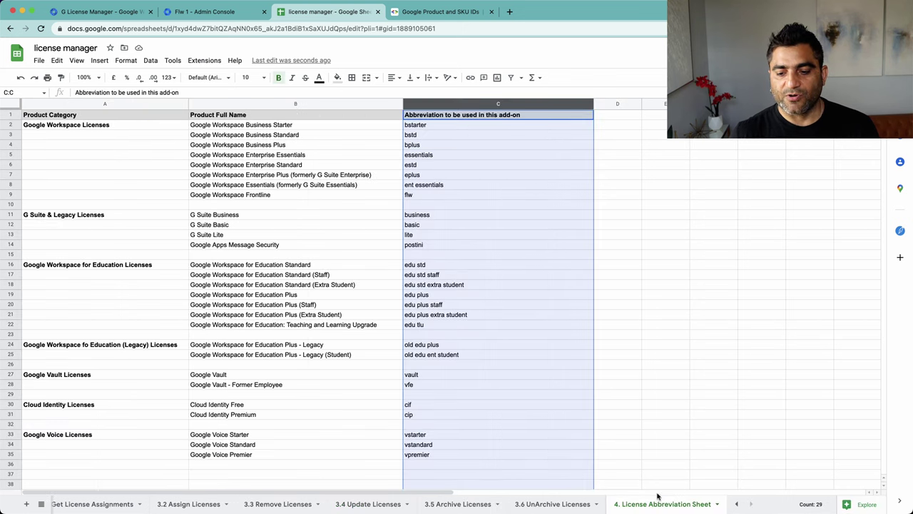
left_click(484, 135)
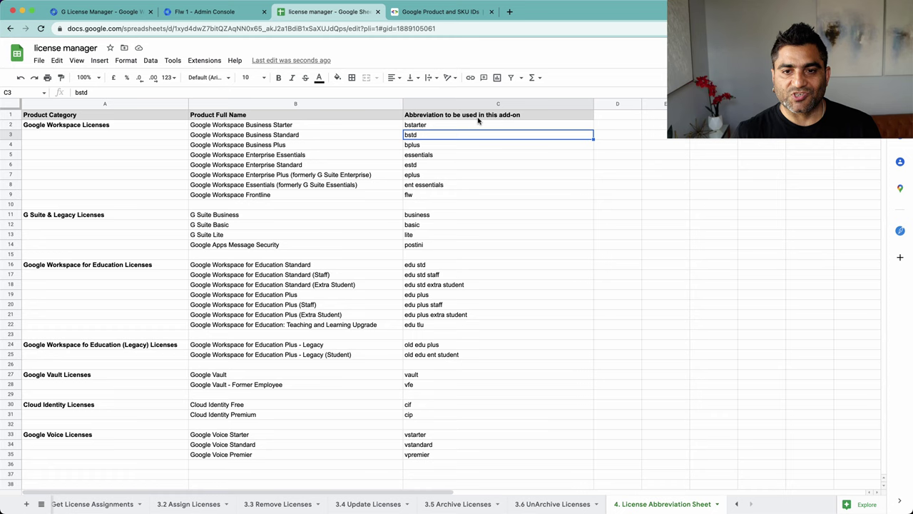
left_click(475, 105)
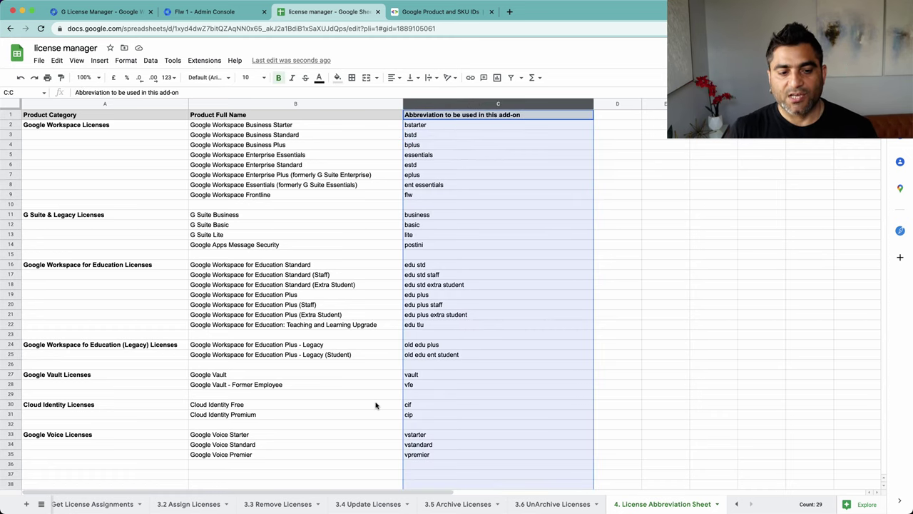
left_click(226, 197)
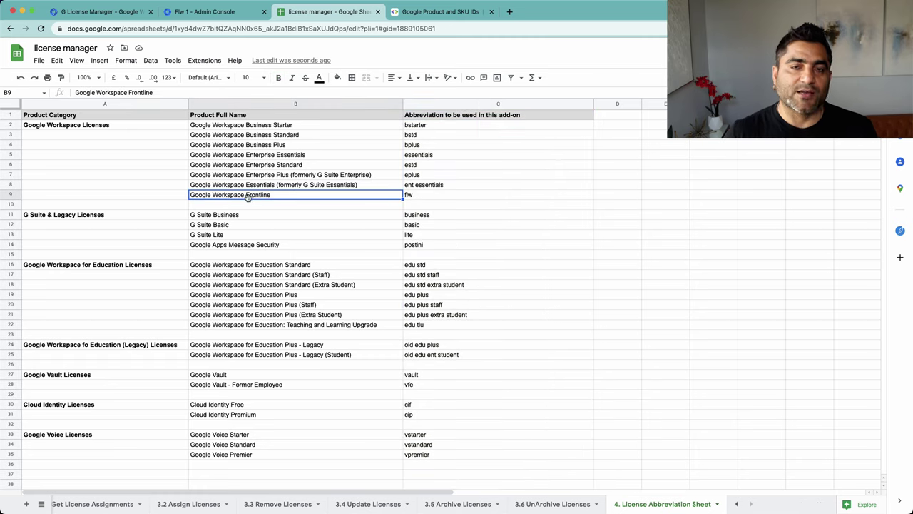
left_click(420, 199)
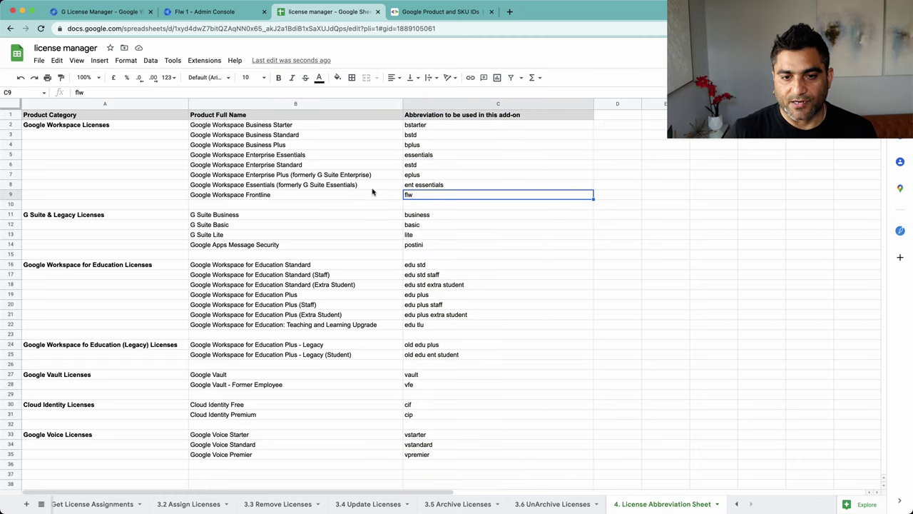
left_click(294, 177)
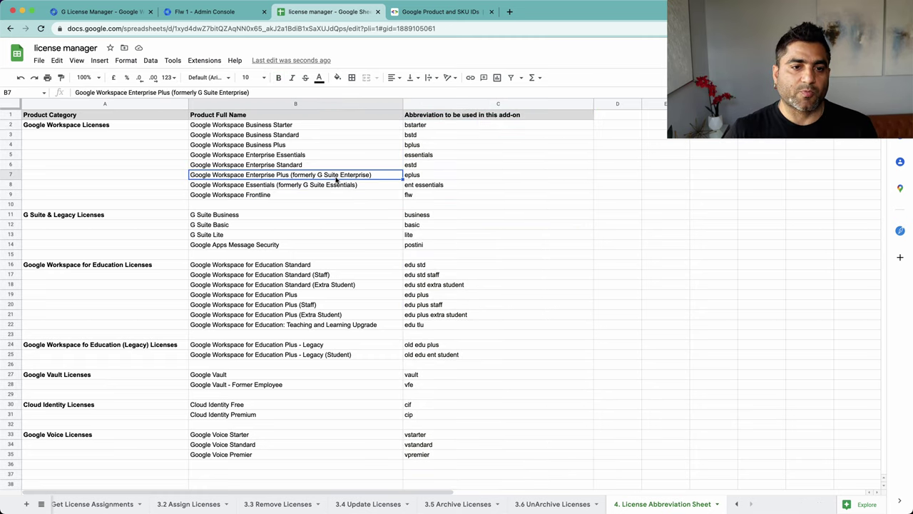
left_click(412, 179)
left_click(413, 418)
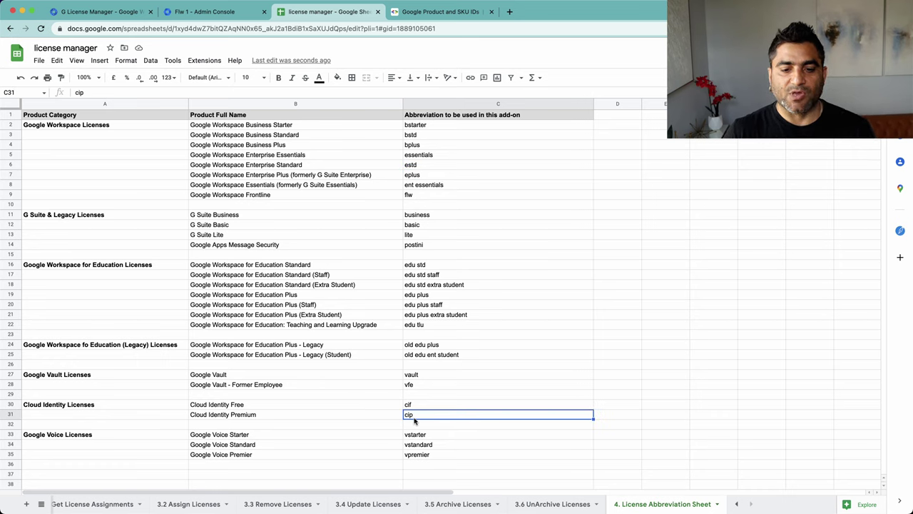
Review the email, flw and eplus entries on 3.4 Update Licenses, then open Extensions.
left_click(361, 507)
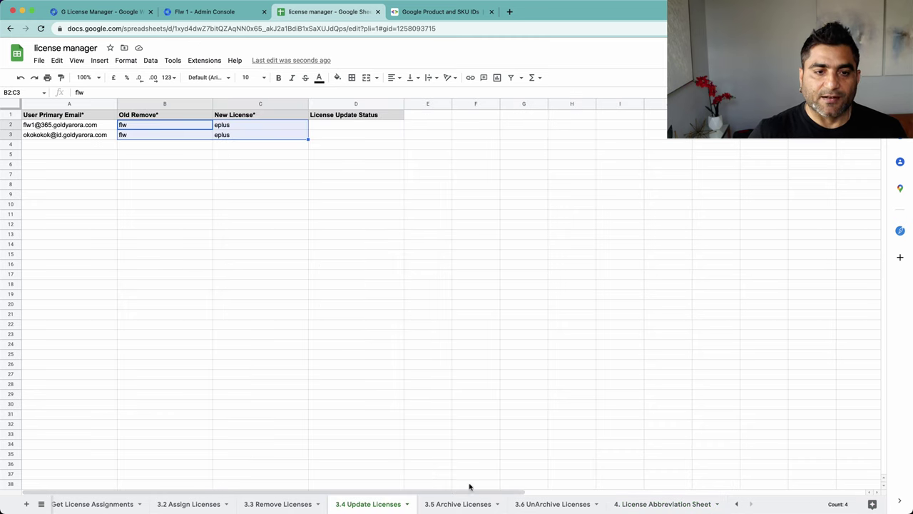
left_click(197, 185)
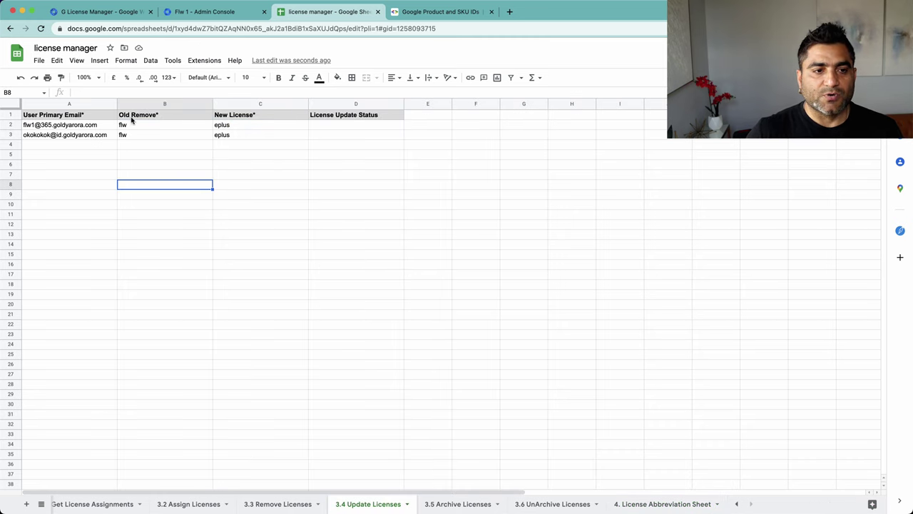
left_click(138, 104)
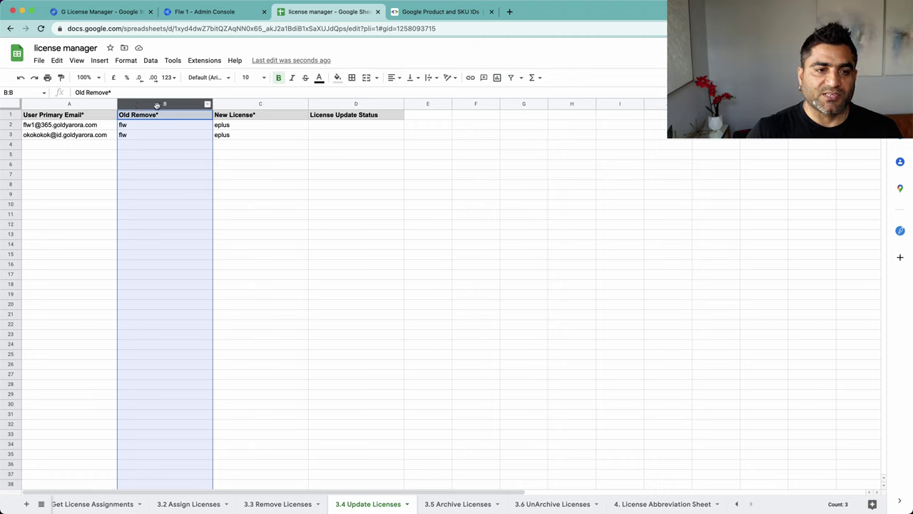
left_click(247, 125)
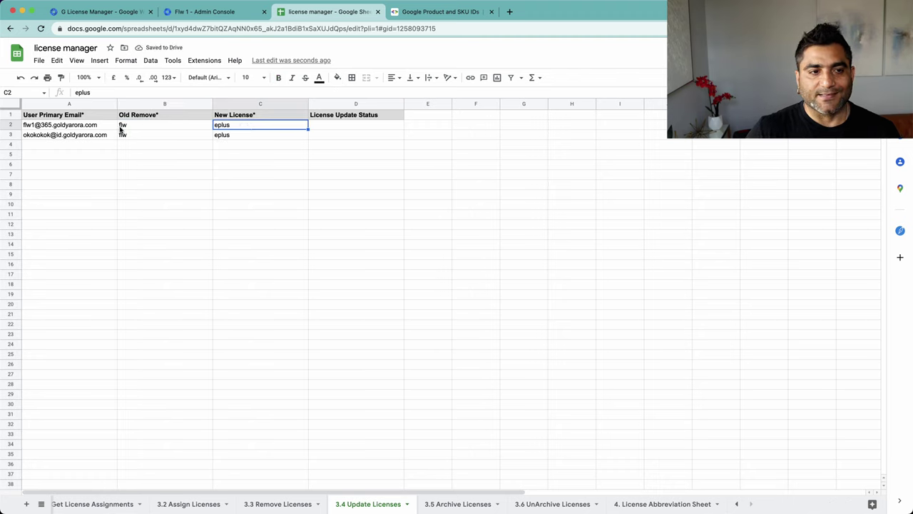
left_click(94, 105)
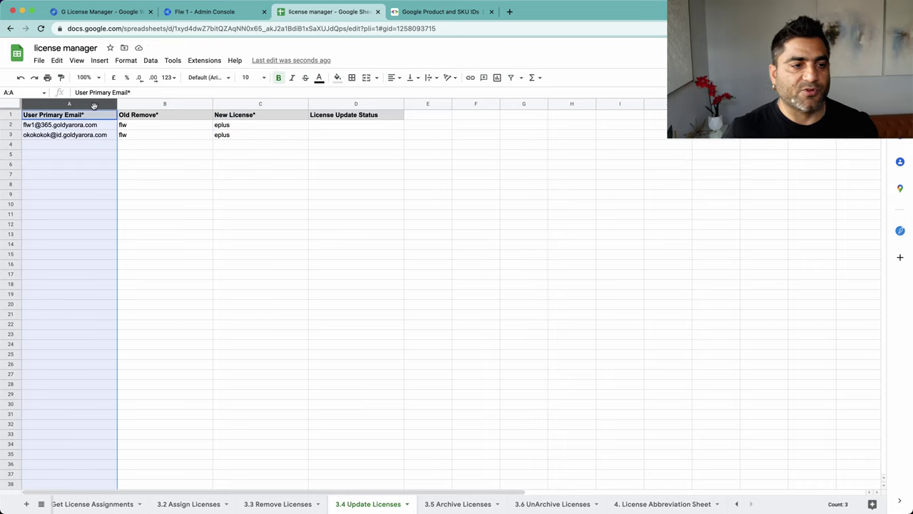
left_click(174, 144)
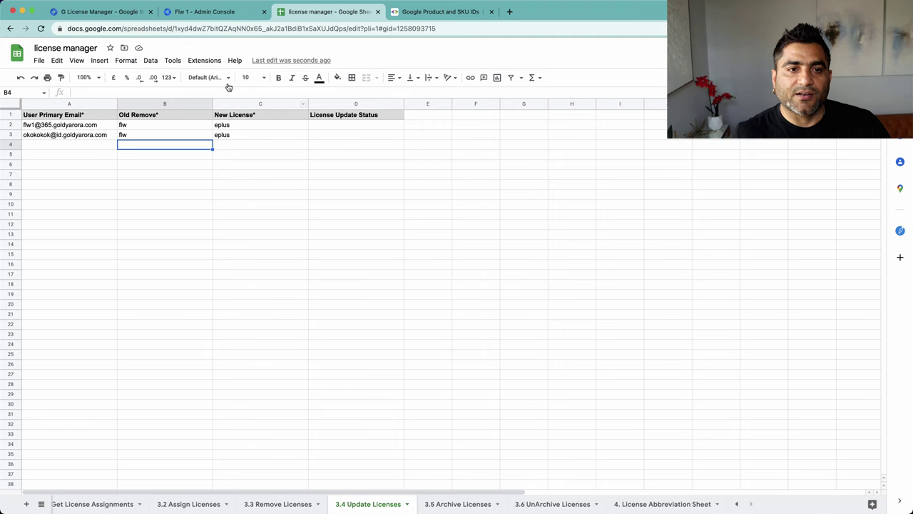
left_click(205, 62)
Run G License Manager's 3.4 Update Licenses; both rows read 'Licese Updated Successfully'.
mouse_move(282, 175)
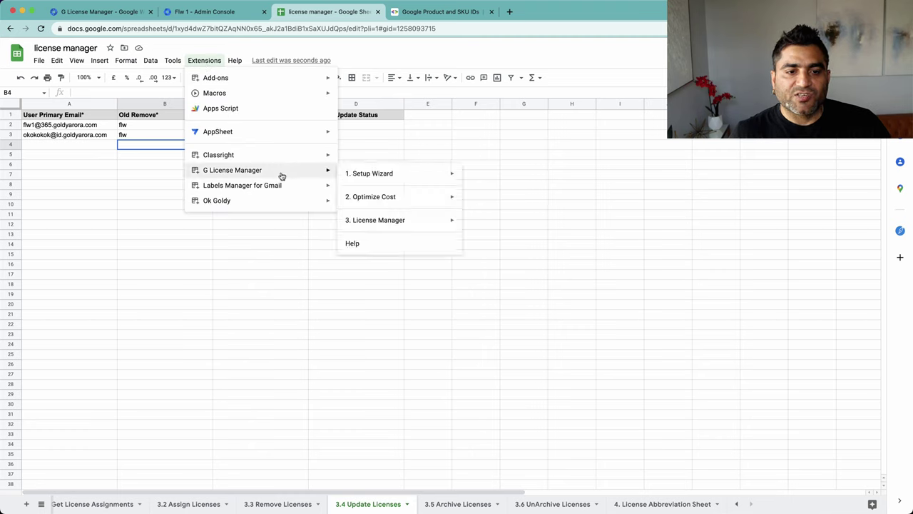
mouse_move(378, 221)
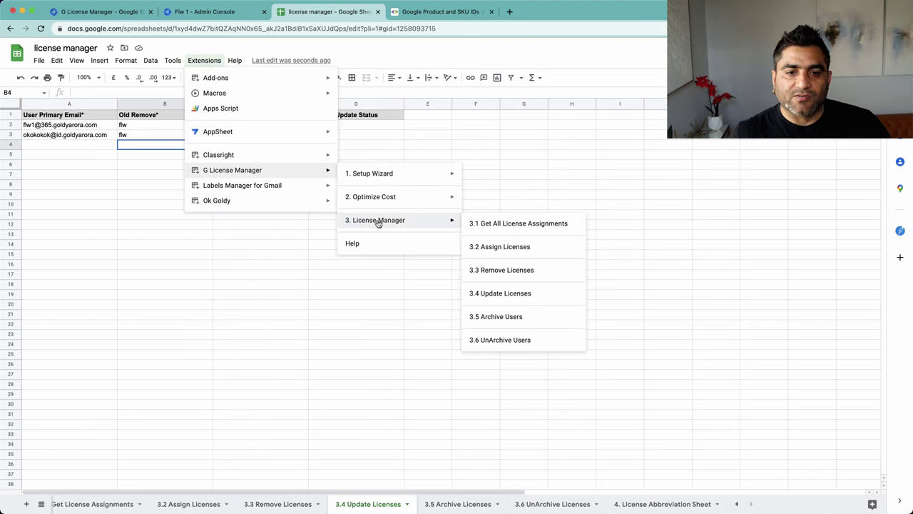
left_click(499, 294)
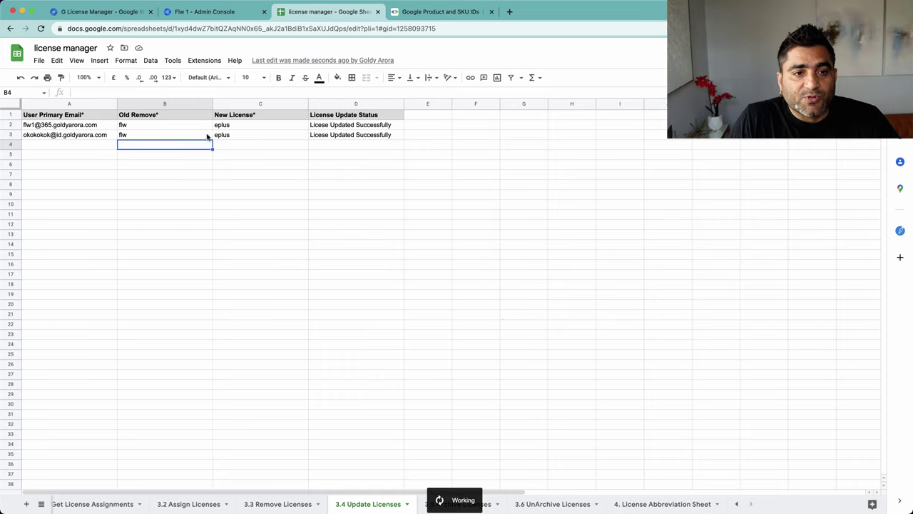
left_click(361, 127)
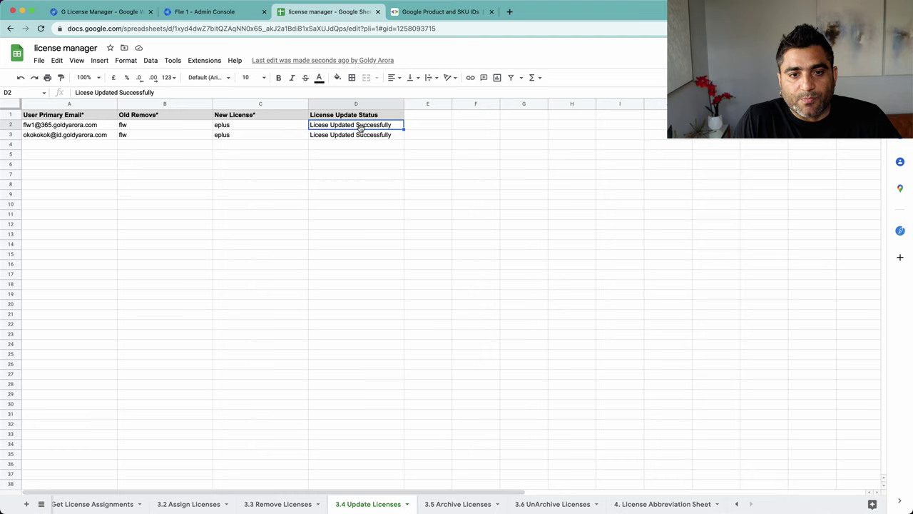
left_click(359, 135)
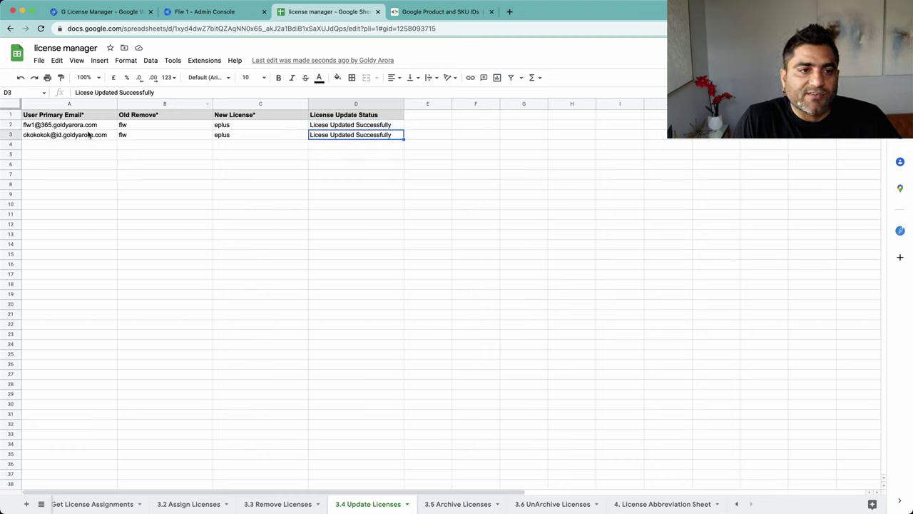
left_click(45, 127)
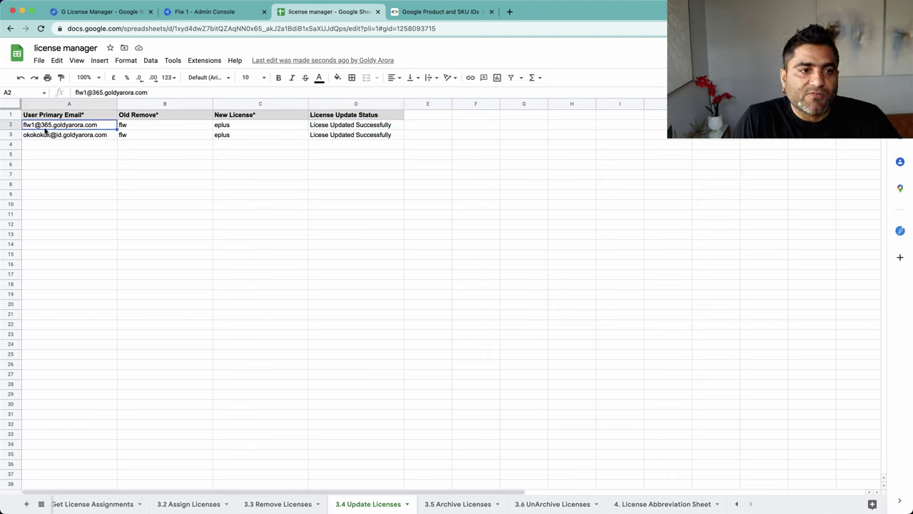
left_click(132, 128)
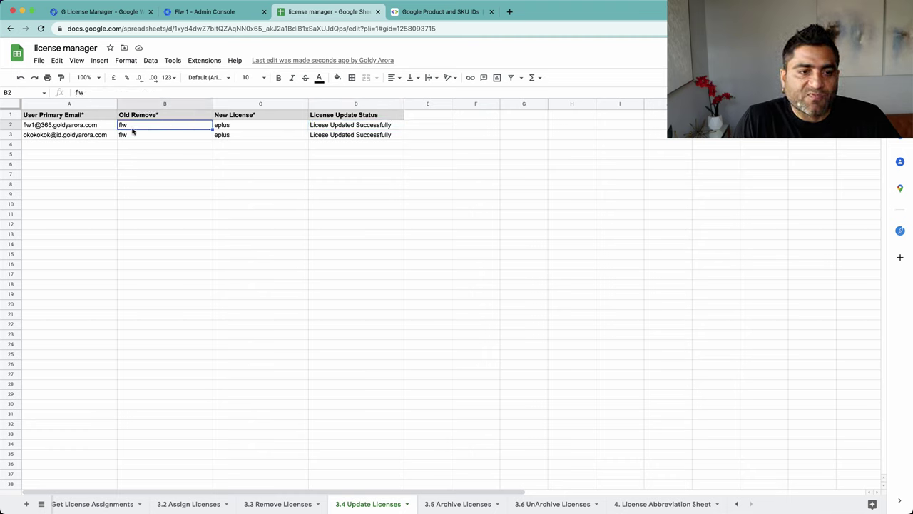
left_click(229, 128)
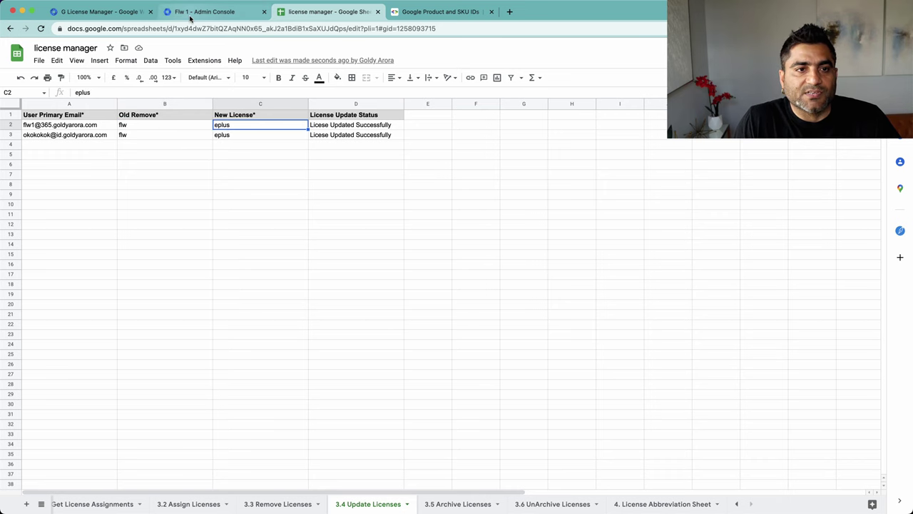
Return to the Admin Console Licences page and bring up its reload option.
left_click(190, 12)
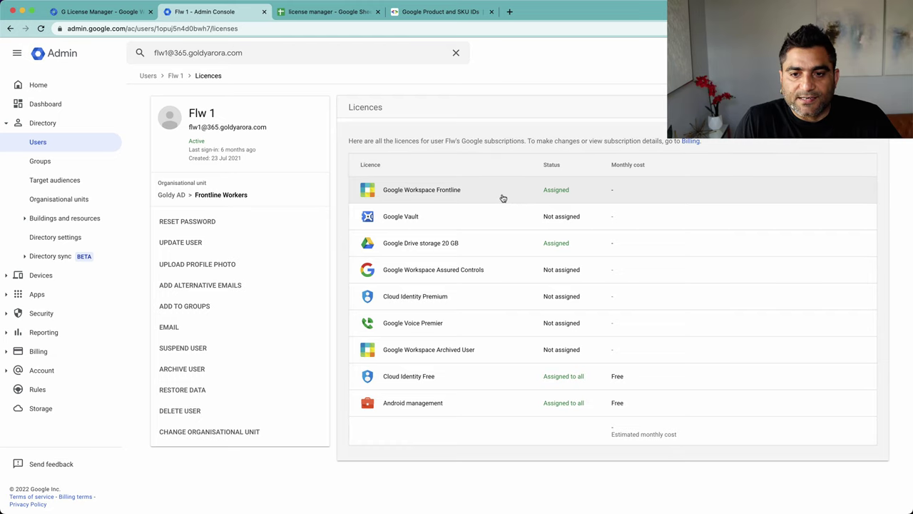
right_click(492, 77)
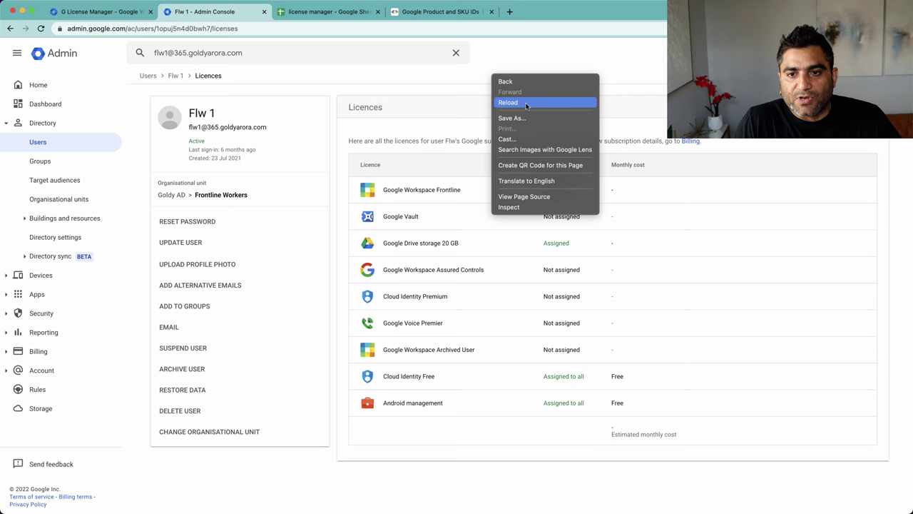